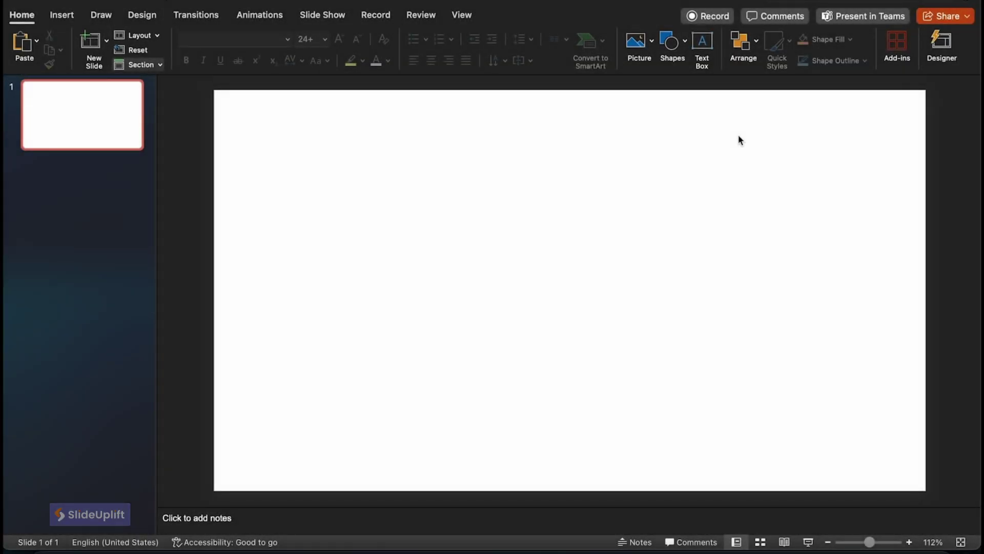
# Step: Add the title 'Shining a Light on Our Challenges' in a text box near the slide's top-left
pyautogui.click(702, 49)
pyautogui.moveTo(246, 118); pyautogui.dragTo(621, 154)
pyautogui.write('Shining a Light on Our Challenges')
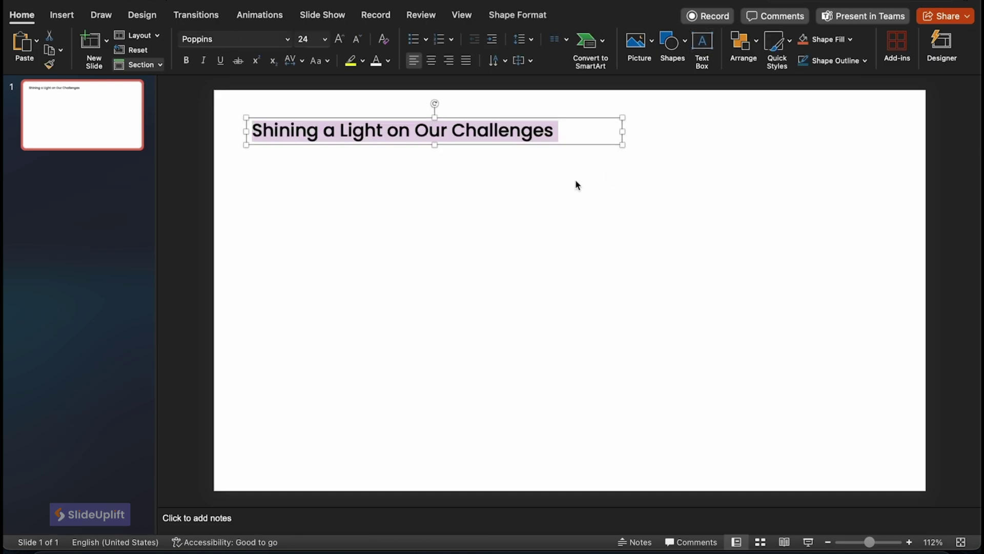
pyautogui.click(574, 179)
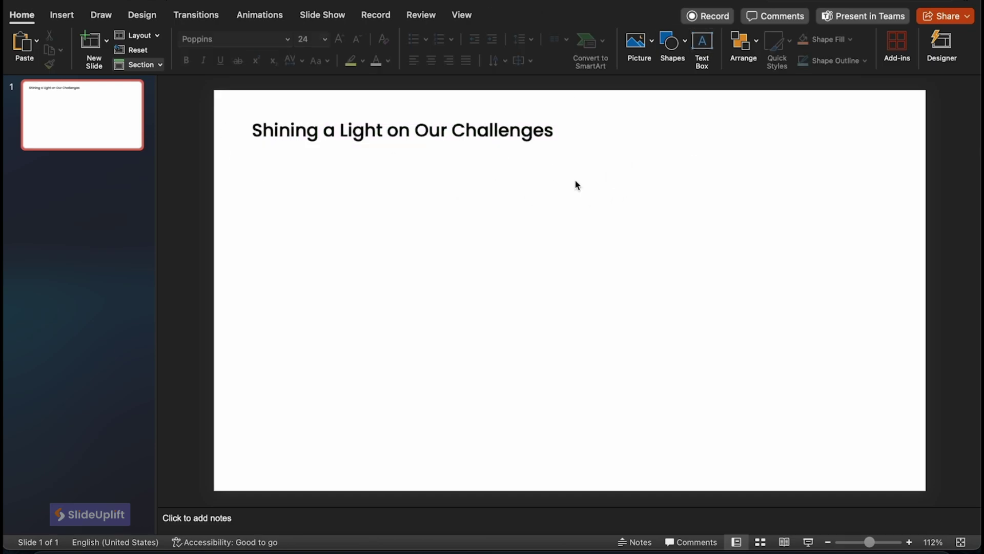
pyautogui.click(677, 50)
# Step: Draw a rectangle spanning the full slide width below the title
pyautogui.click(649, 201)
pyautogui.moveTo(214, 168); pyautogui.dragTo(924, 455)
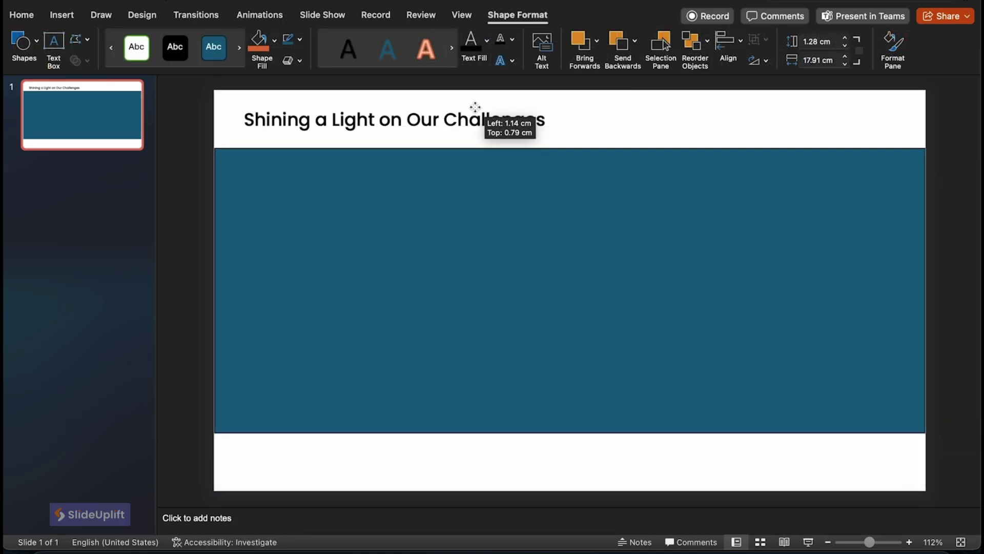
pyautogui.moveTo(475, 108); pyautogui.dragTo(474, 107)
# Step: Give the rectangle no outline and a light grey solid fill in Format Shape
pyautogui.click(442, 214)
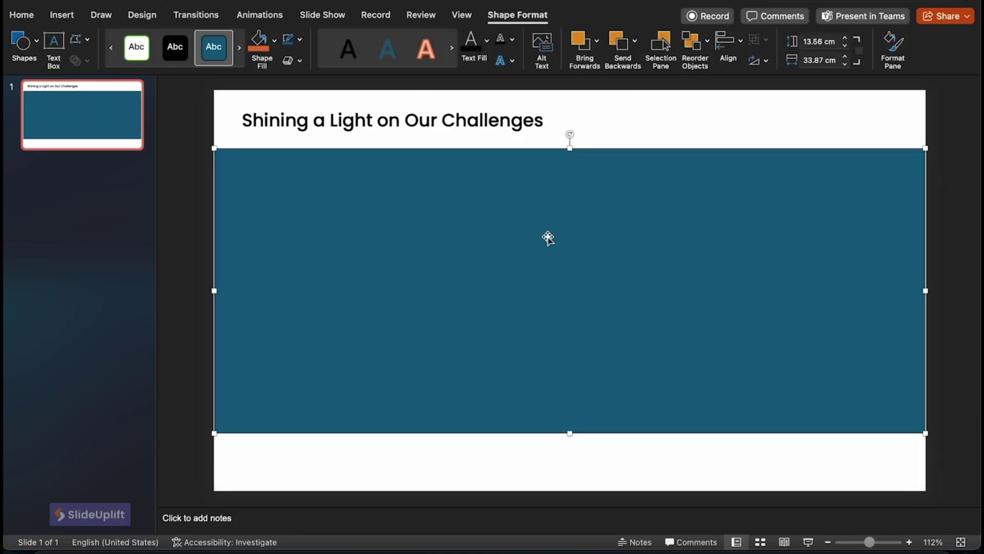
pyautogui.rightClick(548, 238)
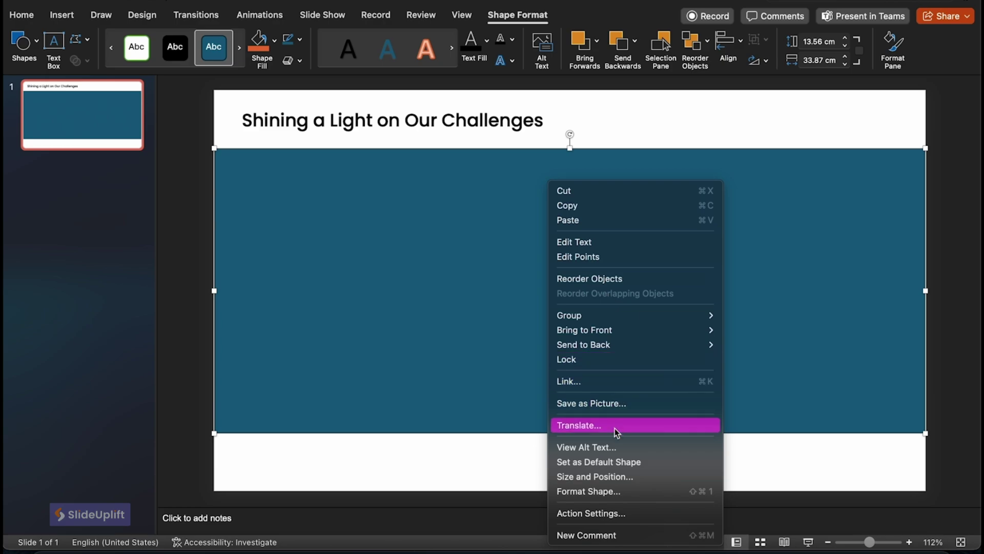
pyautogui.click(620, 491)
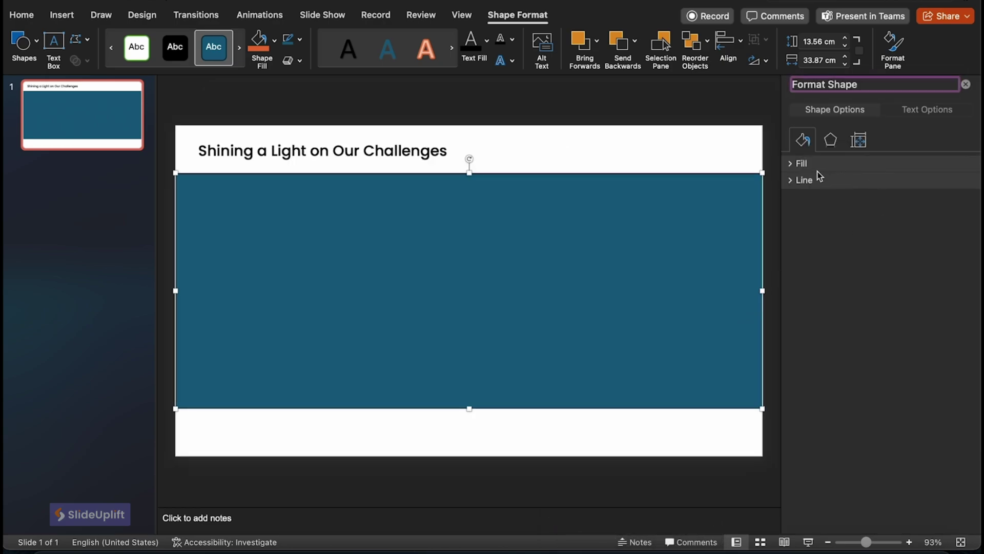
pyautogui.click(794, 163)
pyautogui.click(790, 313)
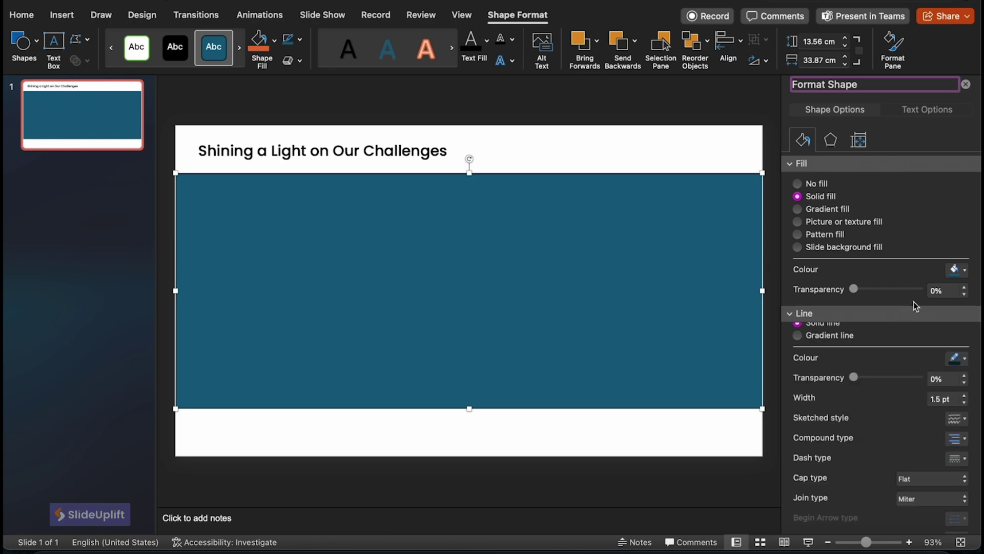
pyautogui.click(798, 334)
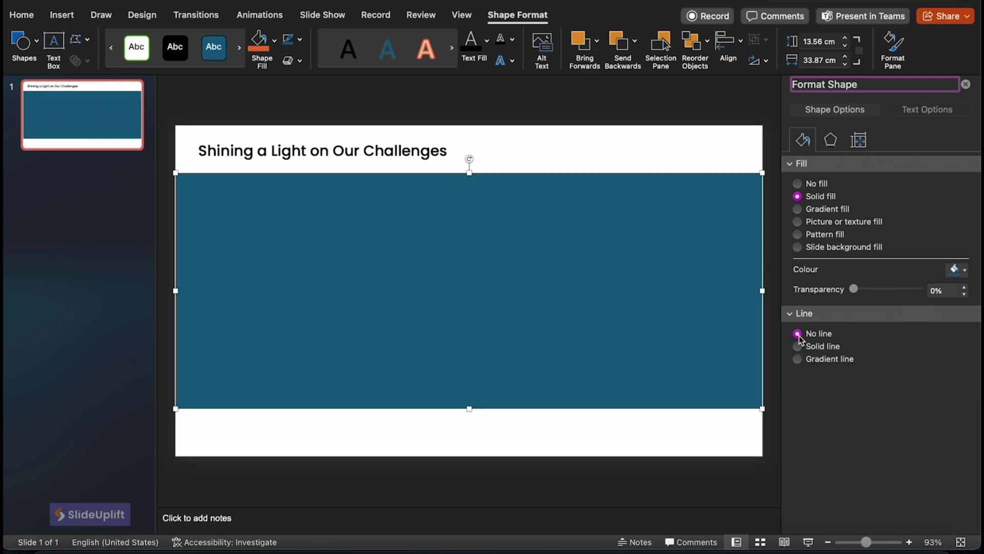
pyautogui.click(963, 270)
pyautogui.click(862, 321)
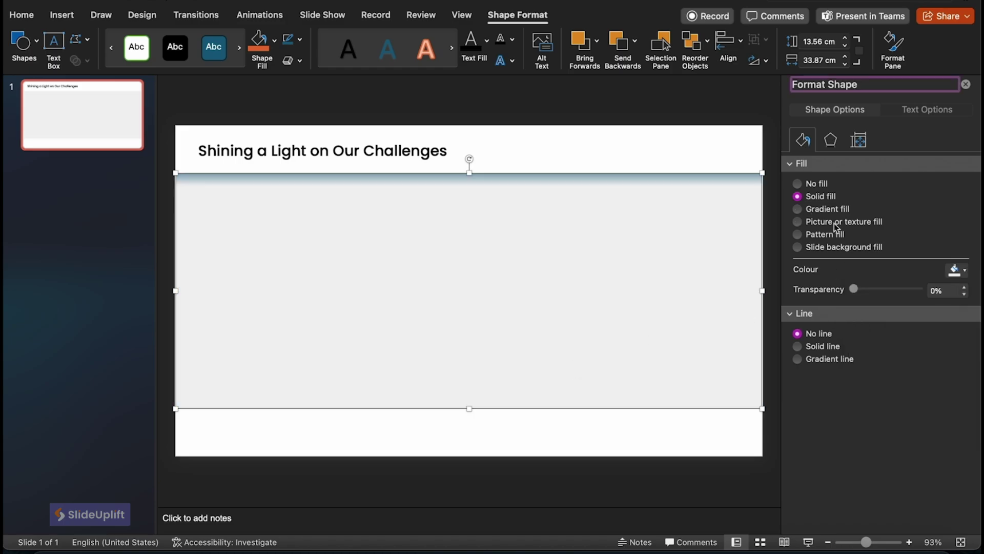
# Step: Draw a rounded rectangle on the right side of the grey band
pyautogui.click(522, 443)
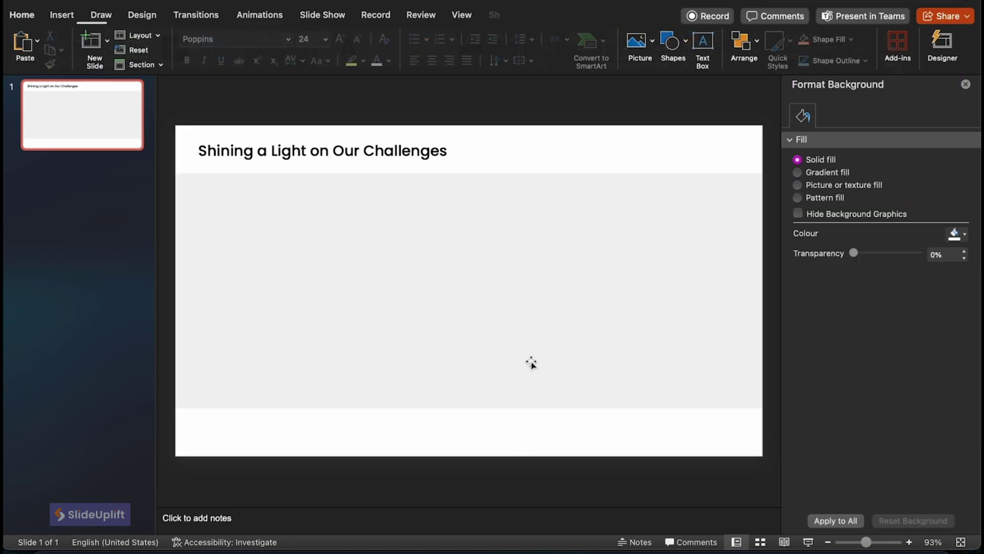
pyautogui.click(669, 41)
pyautogui.click(678, 200)
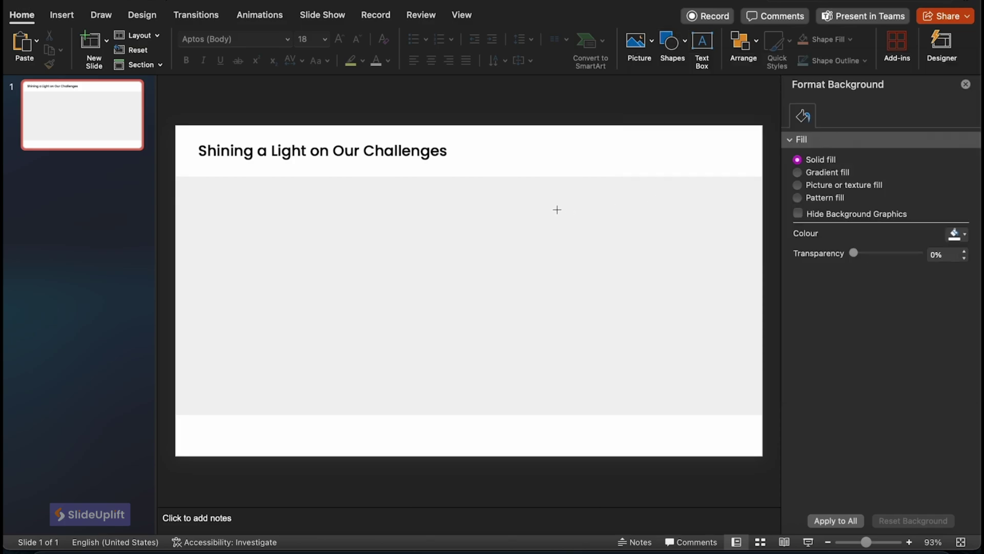
pyautogui.moveTo(548, 205)
pyautogui.mouseDown()
pyautogui.moveTo(601, 228)
pyautogui.moveTo(696, 244)
pyautogui.moveTo(735, 238)
pyautogui.moveTo(642, 245)
pyautogui.moveTo(660, 226)
pyautogui.moveTo(662, 351)
pyautogui.moveTo(642, 377)
pyautogui.mouseUp()
# Step: Enlarge the three cards, make them light grey with no outline, and copy the title onto the top card
pyautogui.keyDown('shift'); pyautogui.click(669, 290); pyautogui.keyUp('shift')
pyautogui.keyDown('shift'); pyautogui.click(672, 235); pyautogui.keyUp('shift')
pyautogui.moveTo(547, 351); pyautogui.dragTo(530, 352)
pyautogui.click(798, 333)
pyautogui.click(958, 269)
pyautogui.click(863, 334)
pyautogui.click(328, 141)
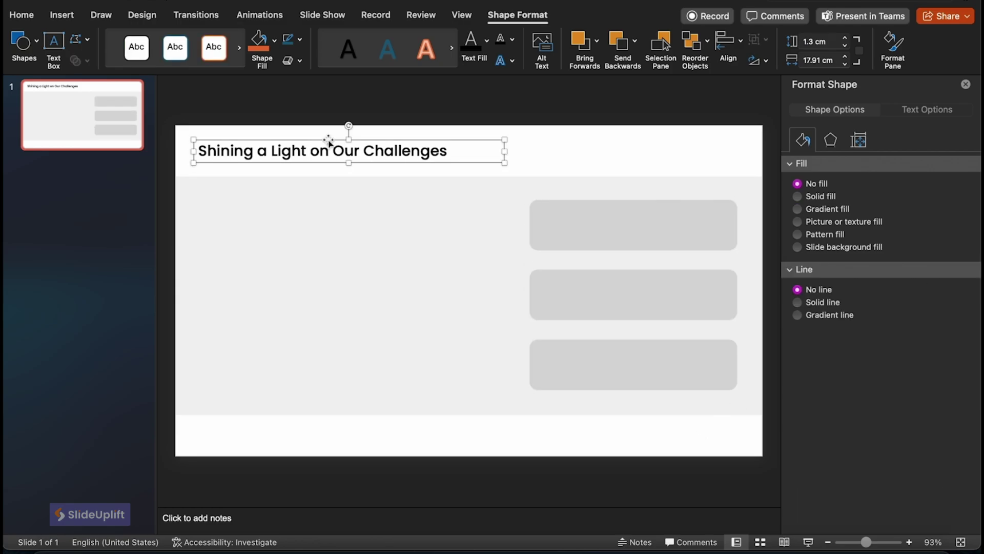
pyautogui.keyDown('alt'); pyautogui.moveTo(328, 139); pyautogui.dragTo(673, 205); pyautogui.keyUp('alt')
# Step: Retype the top heading as 'Ineffective Communication' and widen all three cards to the left
pyautogui.write('Ine')
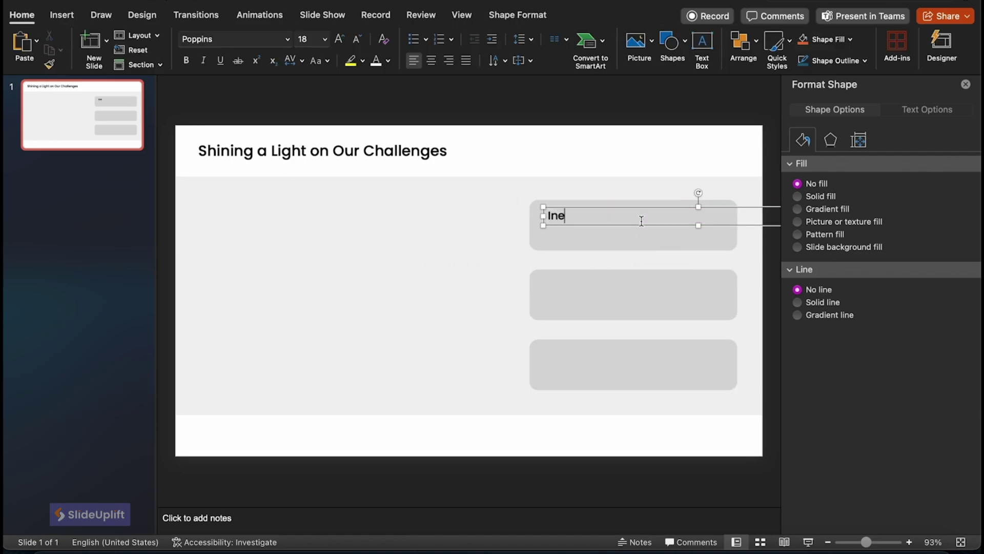
pyautogui.write('ffective Communication')
pyautogui.moveTo(530, 225); pyautogui.dragTo(492, 226)
pyautogui.moveTo(530, 295); pyautogui.dragTo(491, 295)
pyautogui.moveTo(529, 364); pyautogui.dragTo(491, 365)
# Step: Copy the heading onto the other cards, retyped as 'Declining Employee Morale' and 'Stalled Innovation'
pyautogui.moveTo(590, 216); pyautogui.dragTo(588, 280)
pyautogui.moveTo(588, 281); pyautogui.dragTo(586, 346)
pyautogui.click(595, 289)
pyautogui.write('Declining Employee Mo')
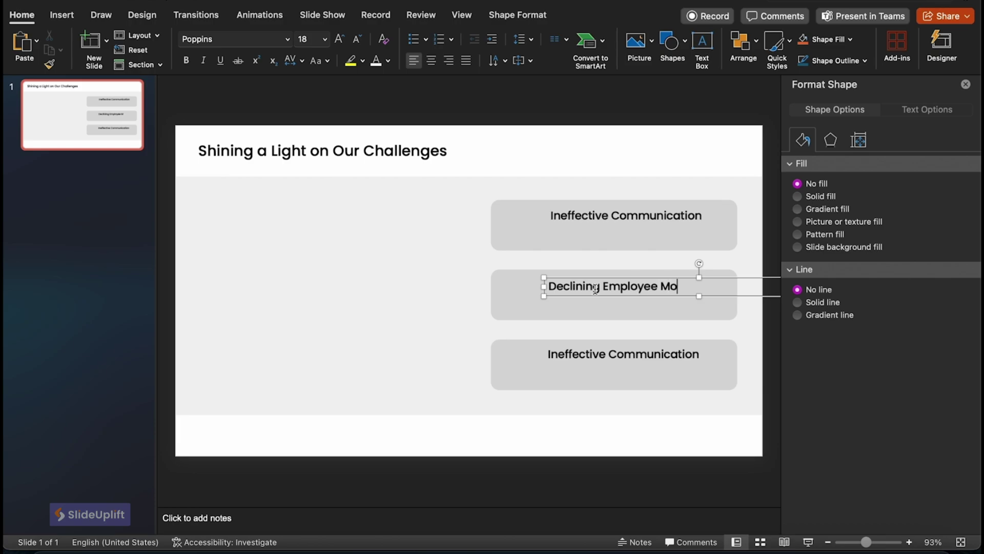
pyautogui.write('rale')
pyautogui.tripleClick(599, 354)
pyautogui.write('S')
pyautogui.click(585, 407)
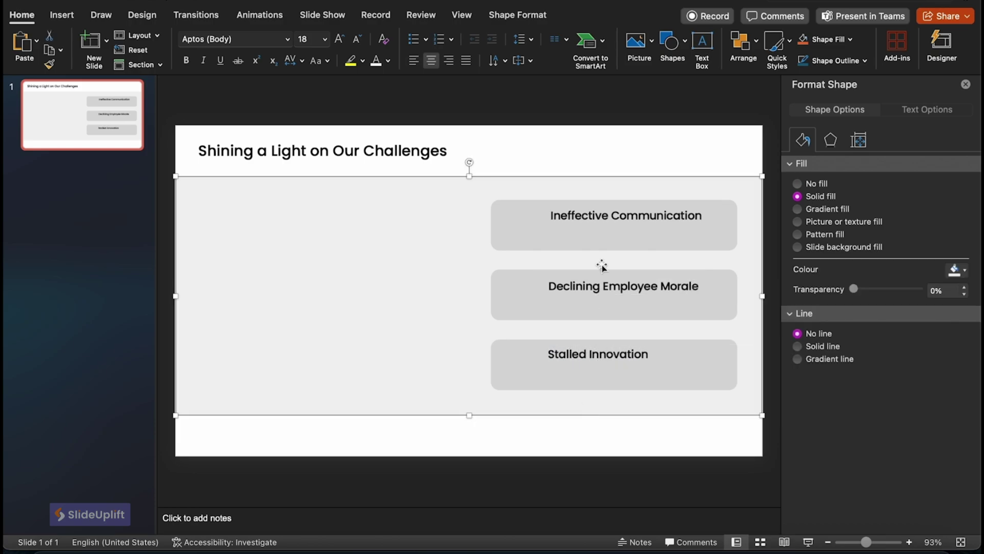
pyautogui.click(608, 217)
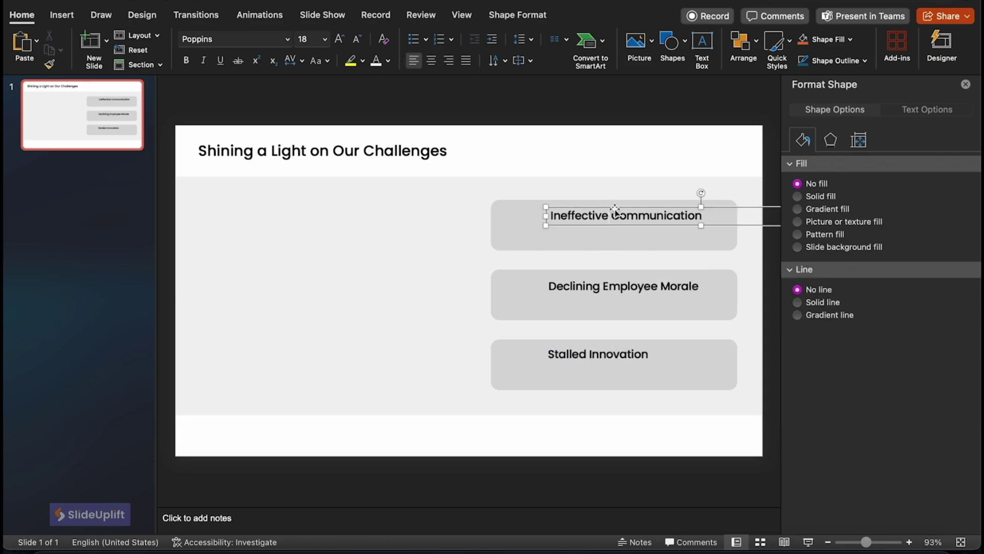
# Step: Duplicate the first heading below itself and set the copy to Arial 16
pyautogui.moveTo(614, 210); pyautogui.dragTo(613, 227)
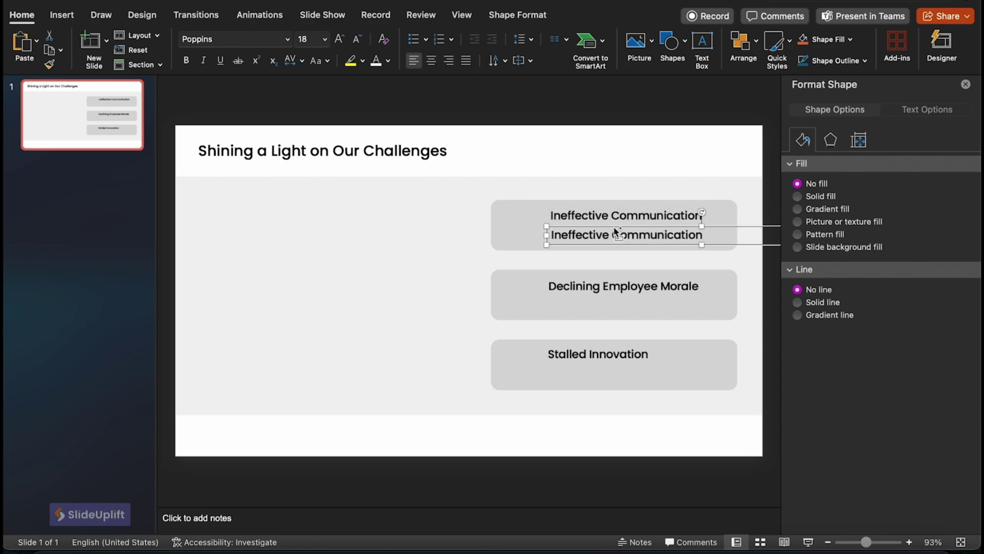
pyautogui.click(231, 39)
pyautogui.write('Arail')
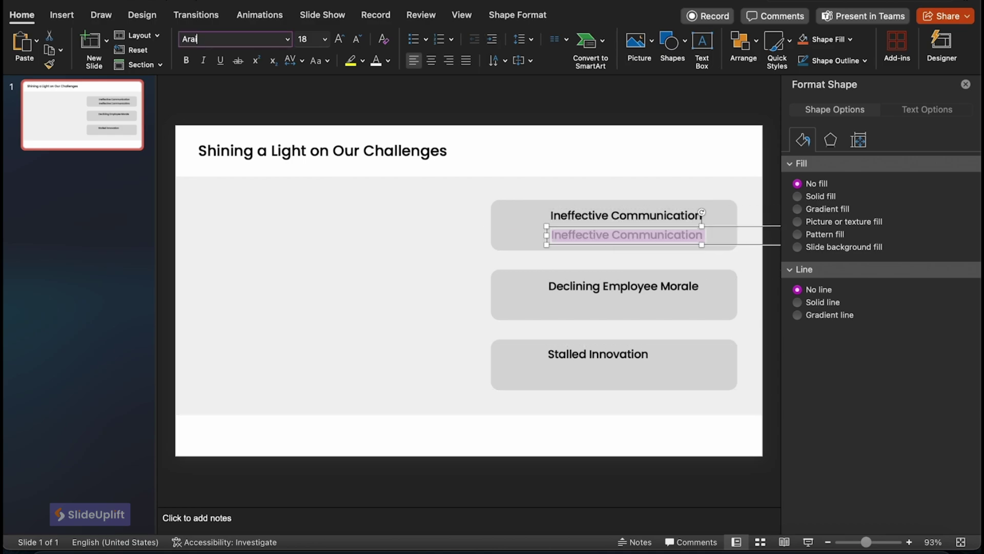
pyautogui.click(288, 40)
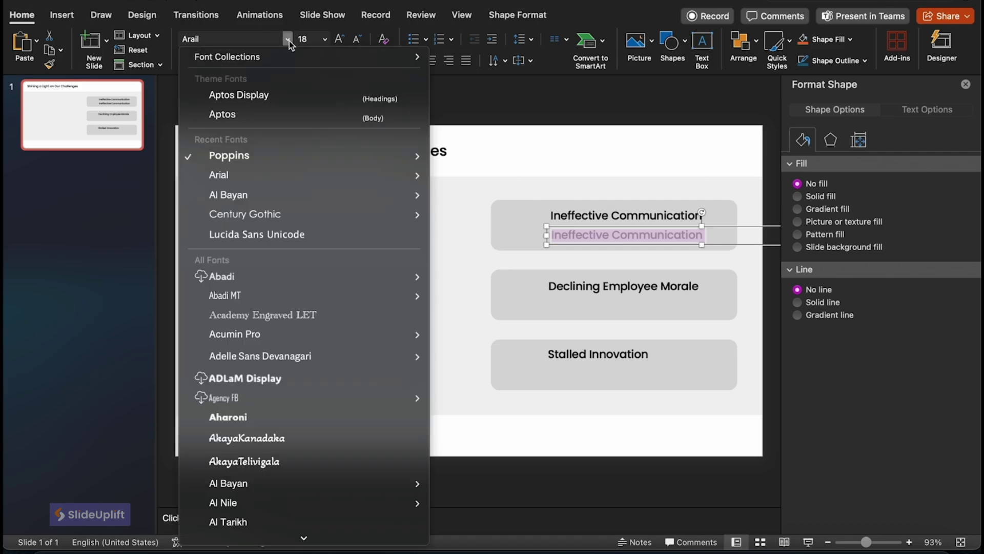
pyautogui.moveTo(396, 173)
pyautogui.click(465, 274)
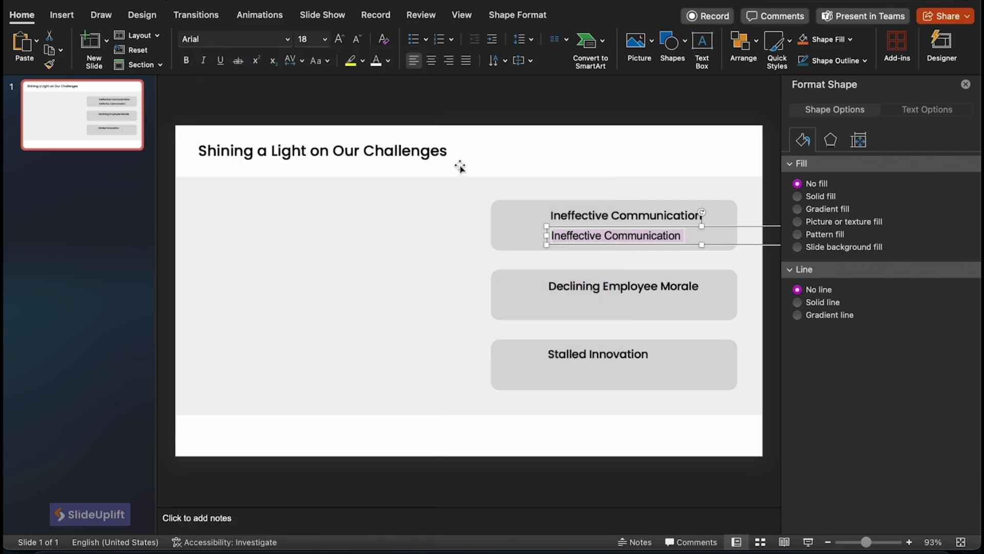
pyautogui.click(325, 41)
pyautogui.click(328, 159)
# Step: Type the 'Siloed information, unclear messaging…hinder communication.' description at 14 pt under the first heading
pyautogui.write('Siloed inform')
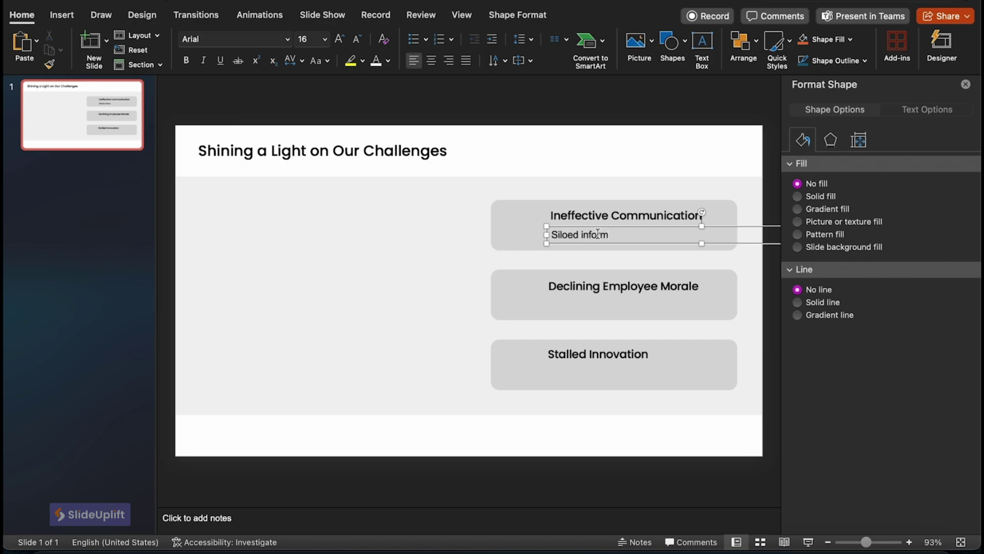
pyautogui.write('ation, unclear messaging,and Inconsistent channels hinder communication.')
pyautogui.press('super+a')
pyautogui.click(325, 40)
pyautogui.click(315, 143)
pyautogui.moveTo(638, 220); pyautogui.dragTo(639, 218)
# Step: Copy the description into the other two cards
pyautogui.moveTo(557, 226); pyautogui.dragTo(549, 292)
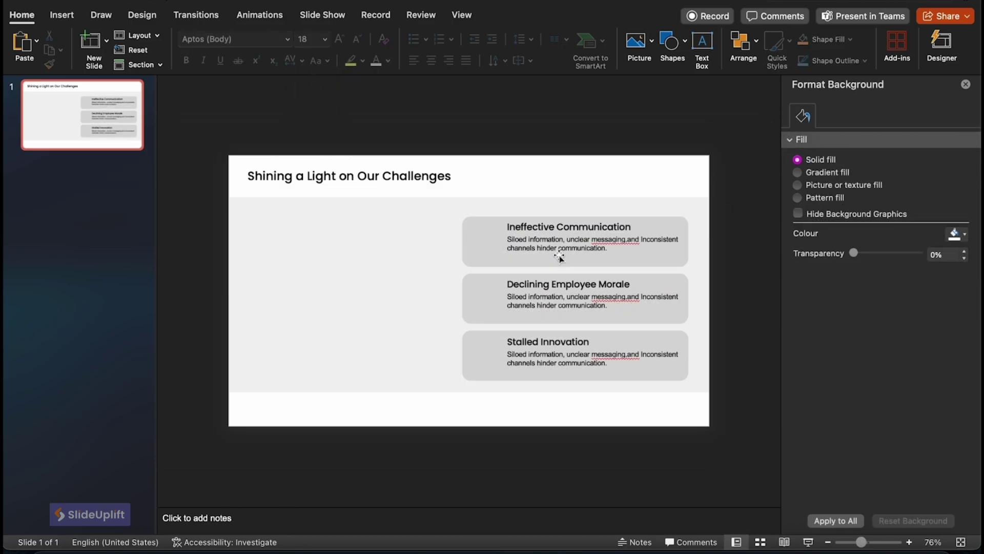
pyautogui.click(559, 256)
pyautogui.keyDown('shift'); pyautogui.click(557, 307); pyautogui.keyUp('shift')
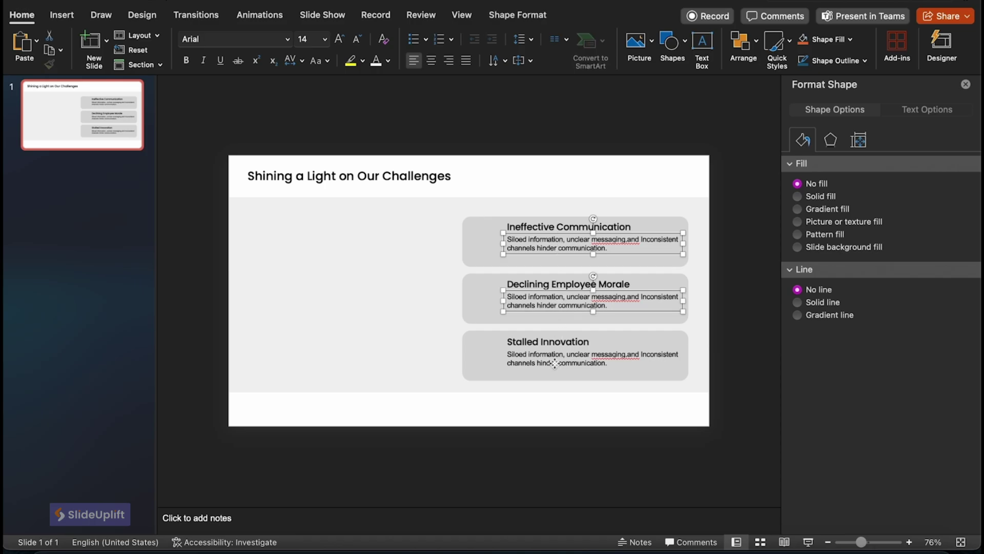
pyautogui.keyDown('shift'); pyautogui.click(555, 363); pyautogui.keyUp('shift')
pyautogui.click(552, 344)
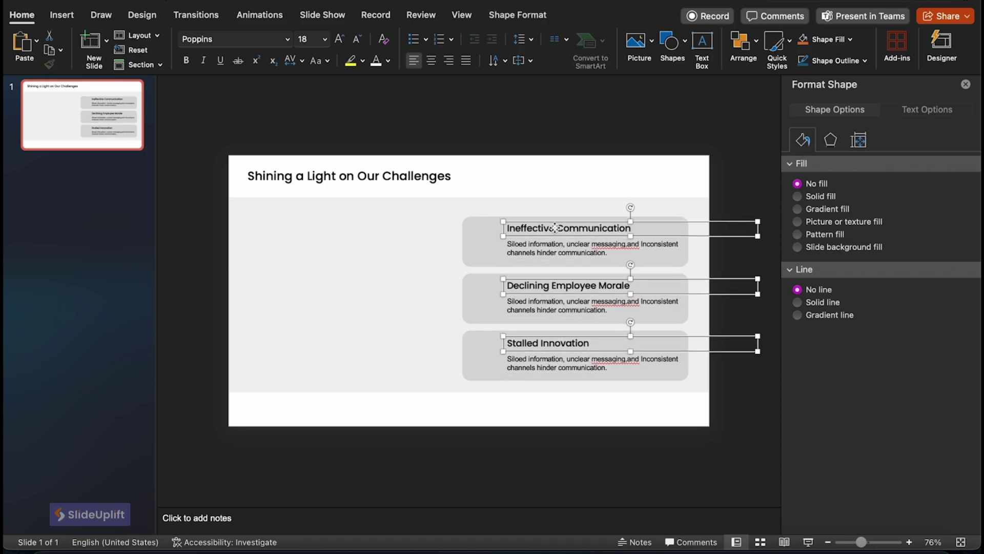
pyautogui.press('Escape')
# Step: Draw a circle at the left of the first card
pyautogui.click(671, 41)
pyautogui.click(672, 246)
pyautogui.moveTo(469, 227)
pyautogui.mouseDown()
pyautogui.moveTo(499, 255)
pyautogui.moveTo(483, 246)
pyautogui.moveTo(484, 361)
pyautogui.mouseUp()
# Step: Select the three card circles and align them on their left edges
pyautogui.keyDown('shift'); pyautogui.click(483, 298); pyautogui.keyUp('shift')
pyautogui.keyDown('shift'); pyautogui.click(484, 241); pyautogui.keyUp('shift')
pyautogui.click(726, 49)
pyautogui.click(754, 77)
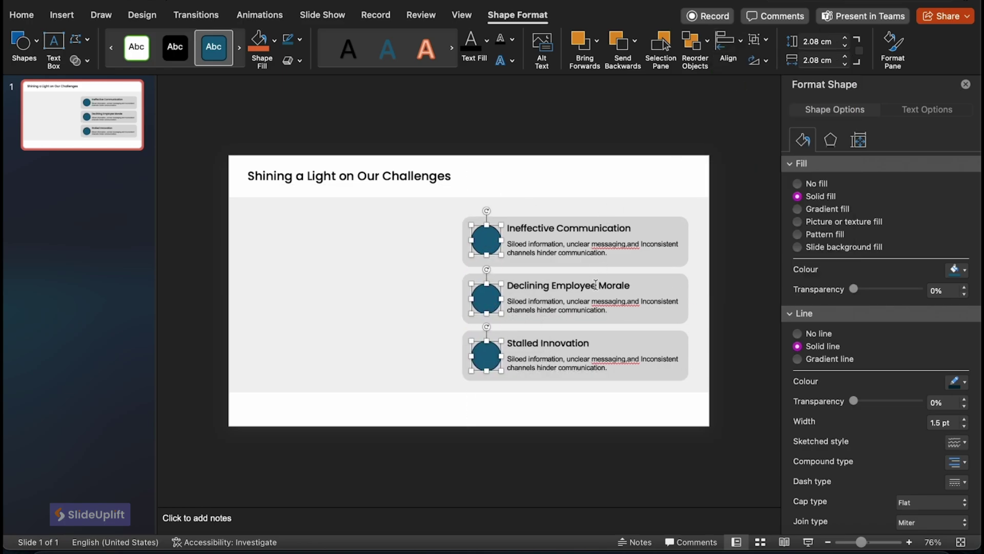
# Step: Give the circles no outline and a whiter fill, then open the Downloads folder in Finder
pyautogui.click(798, 334)
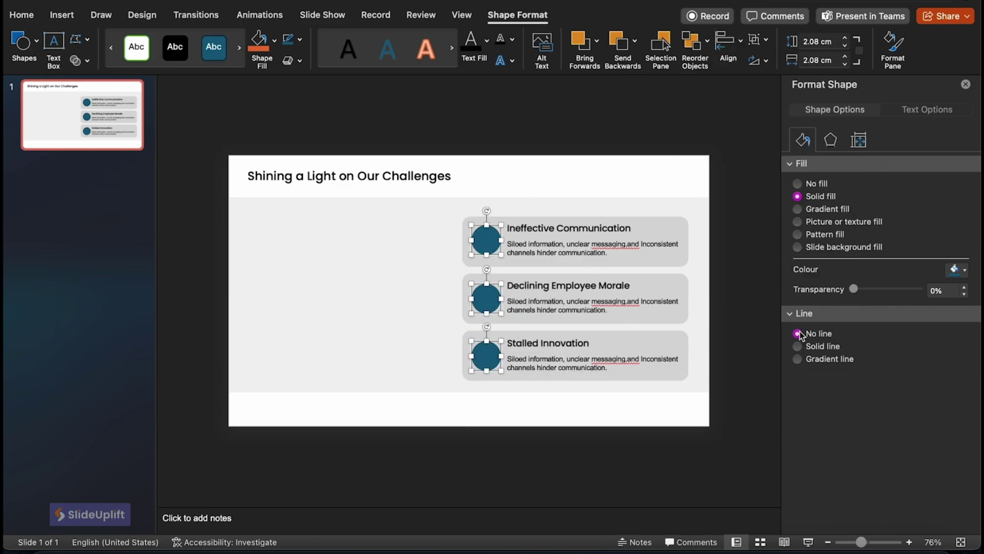
pyautogui.click(966, 271)
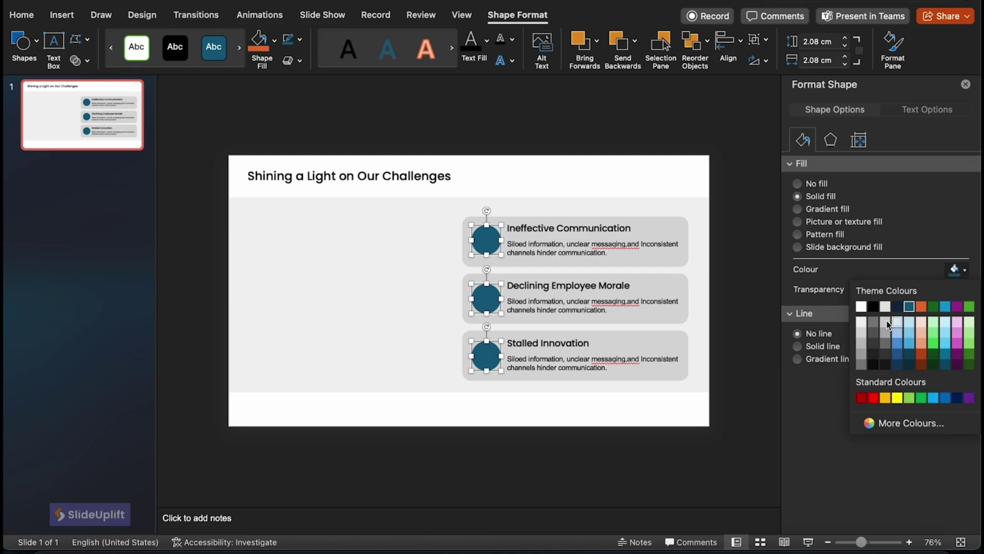
pyautogui.click(862, 334)
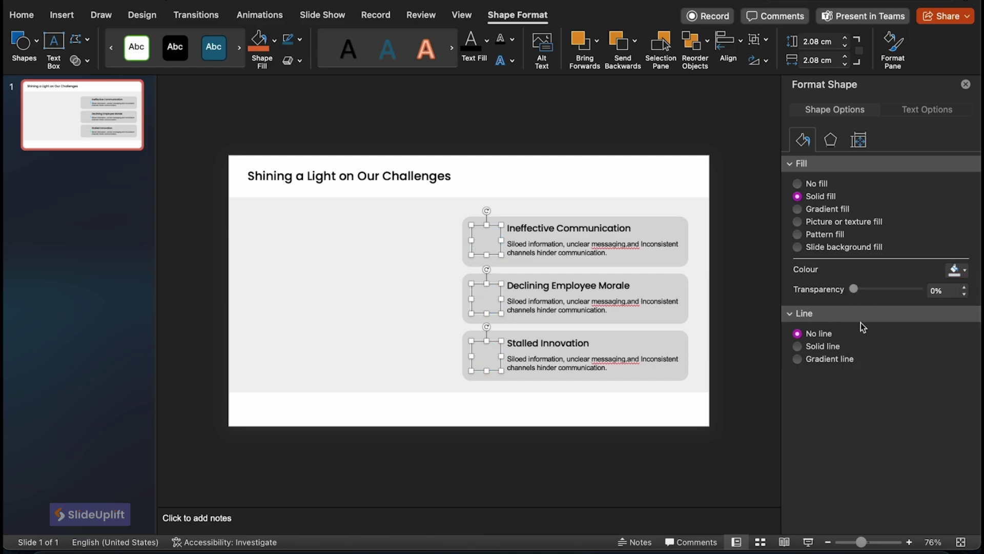
pyautogui.click(957, 270)
pyautogui.click(861, 322)
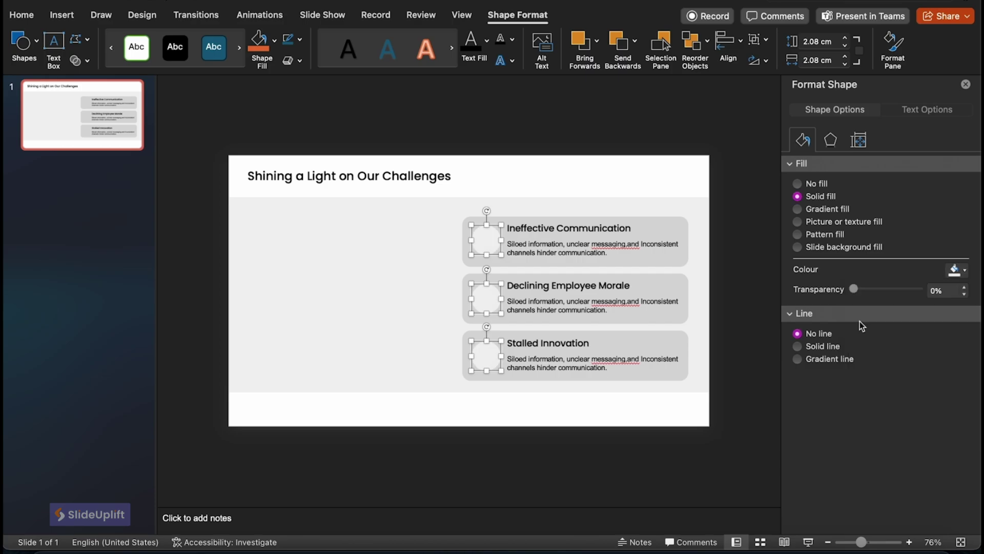
pyautogui.click(561, 458)
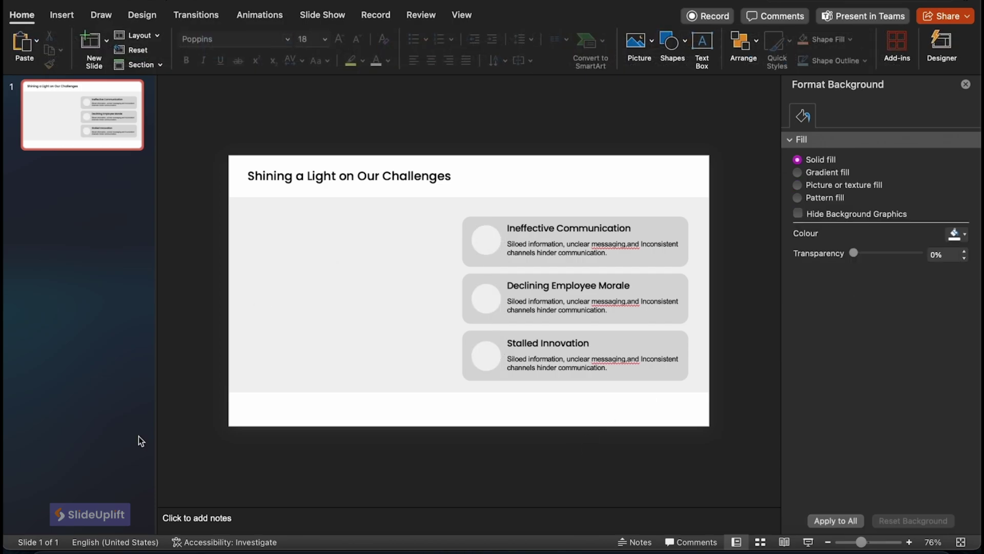
pyautogui.click(30, 531)
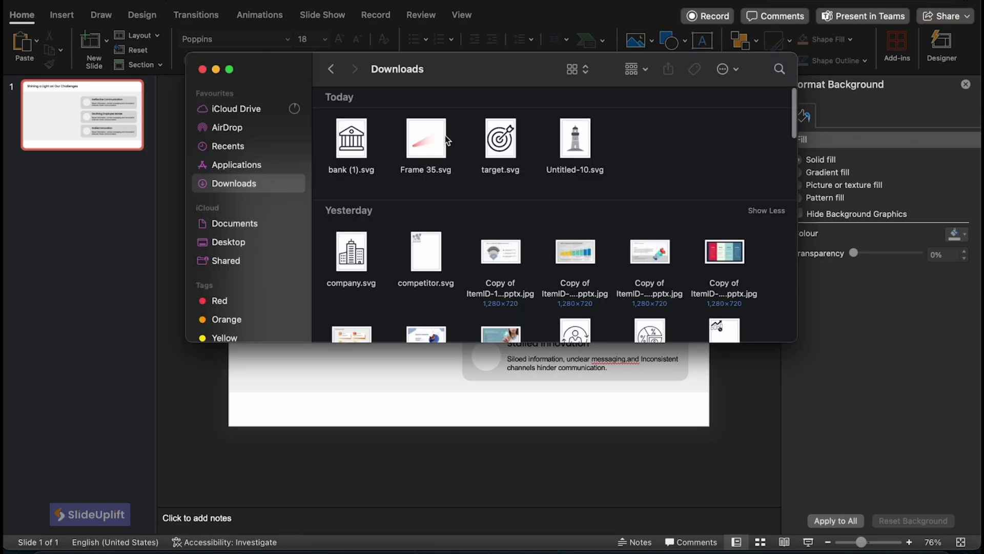
# Step: Place the Untitled-10.svg lighthouse on the slide, enlarged to about 12.85 cm, at the bottom-left
pyautogui.moveTo(581, 139); pyautogui.dragTo(278, 405)
pyautogui.moveTo(316, 339); pyautogui.dragTo(390, 246)
pyautogui.moveTo(315, 374); pyautogui.dragTo(297, 377)
pyautogui.press('Escape')
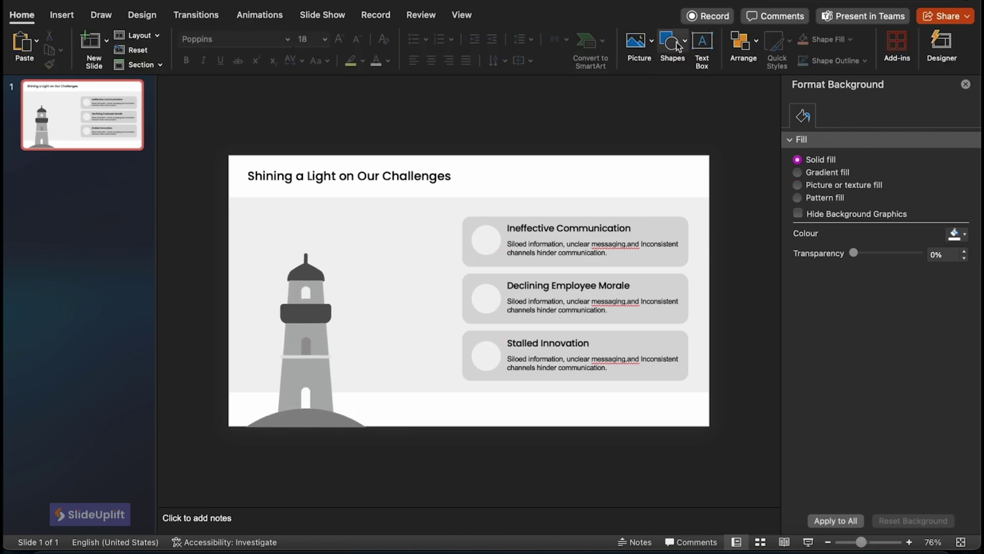
pyautogui.click(686, 41)
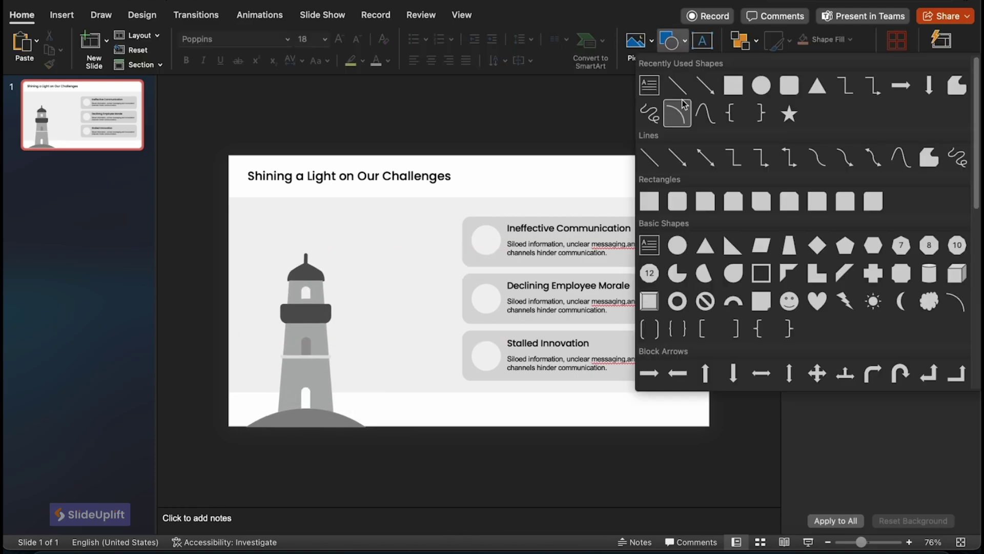
# Step: Draw a thin, about 19.94 cm-wide bar along the slide's bottom edge, no outline, light grey fill
pyautogui.click(648, 204)
pyautogui.moveTo(425, 416); pyautogui.dragTo(710, 426)
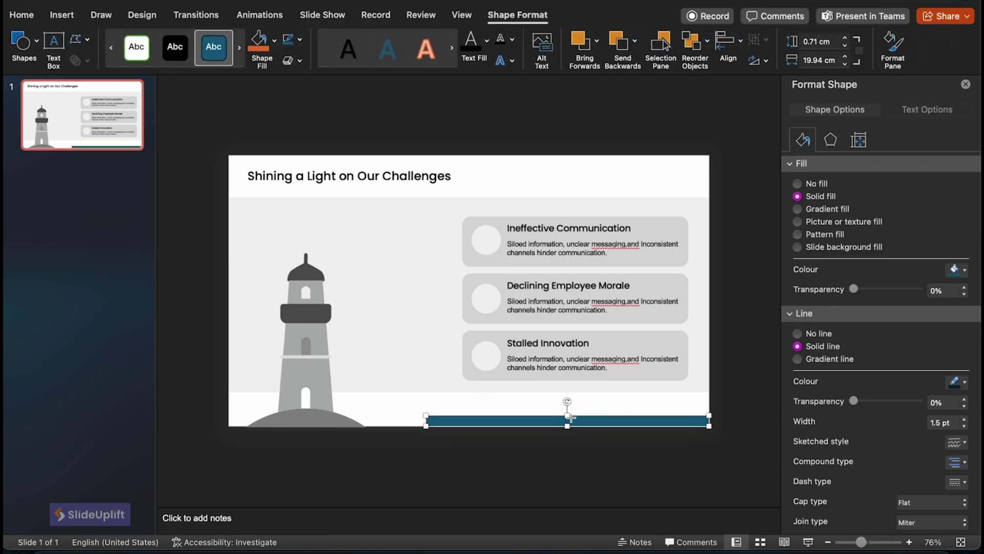
pyautogui.moveTo(568, 416); pyautogui.dragTo(569, 420)
pyautogui.click(797, 333)
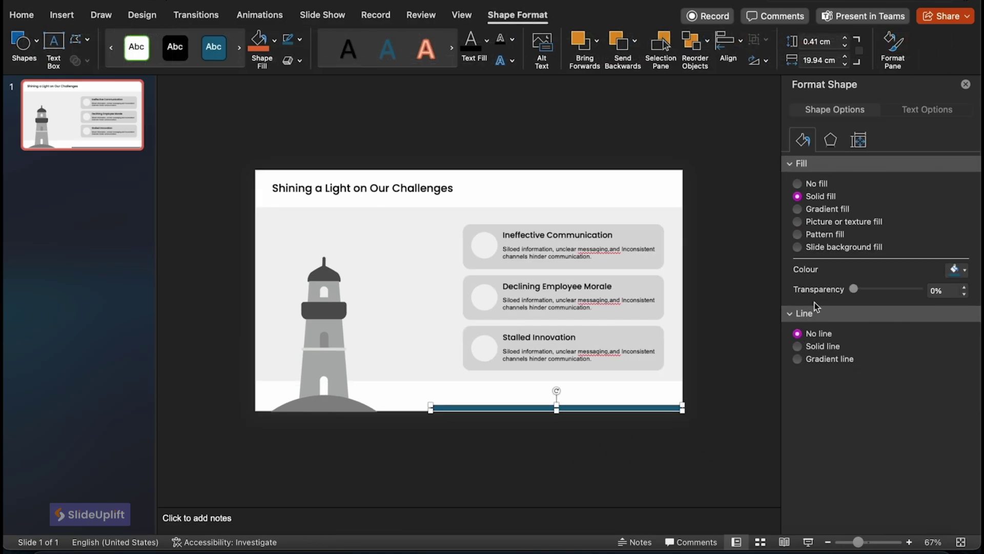
pyautogui.click(956, 270)
pyautogui.click(862, 334)
pyautogui.press('Escape')
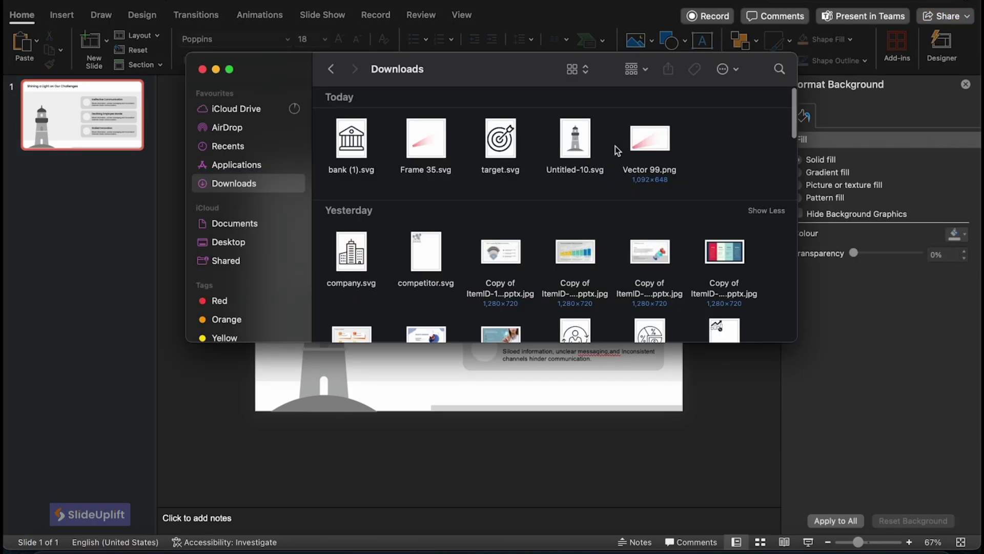
# Step: Place the Vector 99.png light beam at about 10.46 × 6.21 cm, starting at the lamp
pyautogui.moveTo(651, 150); pyautogui.dragTo(377, 187)
pyautogui.moveTo(377, 273); pyautogui.dragTo(440, 233)
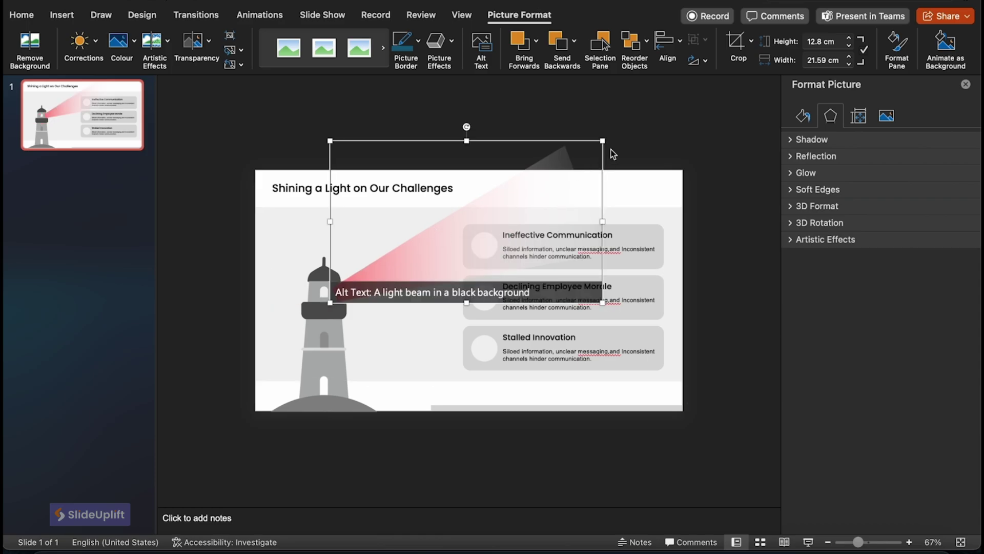
pyautogui.moveTo(603, 141); pyautogui.dragTo(463, 224)
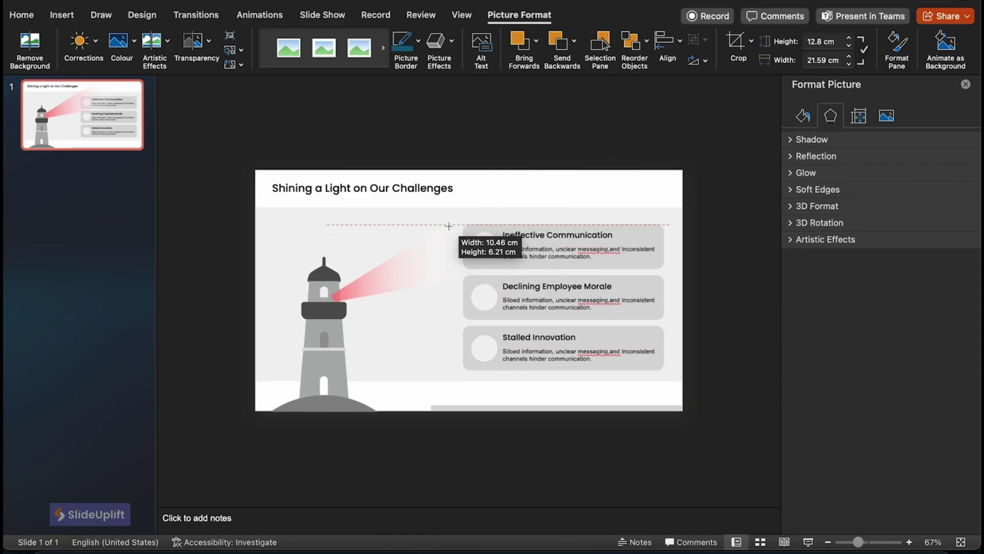
pyautogui.moveTo(405, 269); pyautogui.dragTo(400, 273)
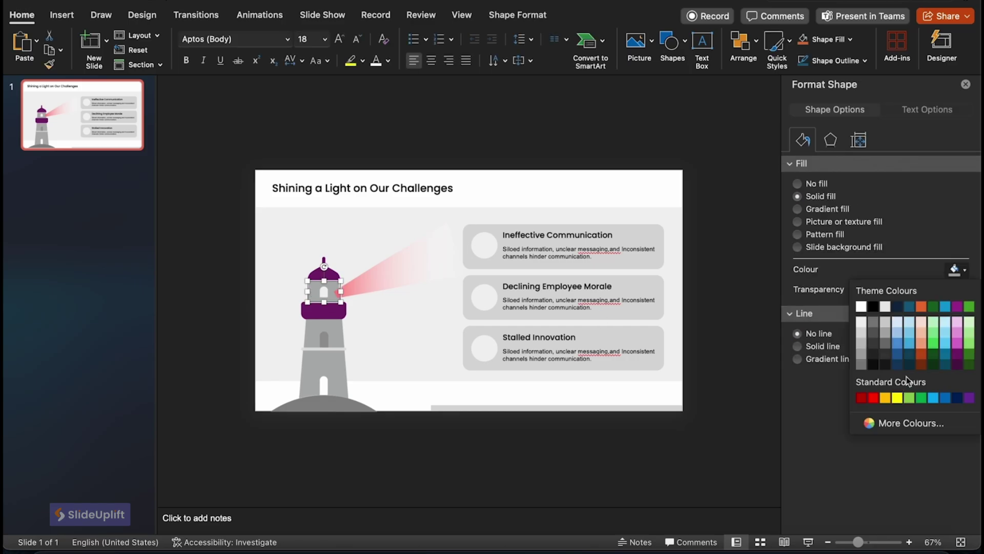
# Step: Recolour the lighthouse lamp window pink and its band purple
pyautogui.click(910, 423)
pyautogui.click(534, 306)
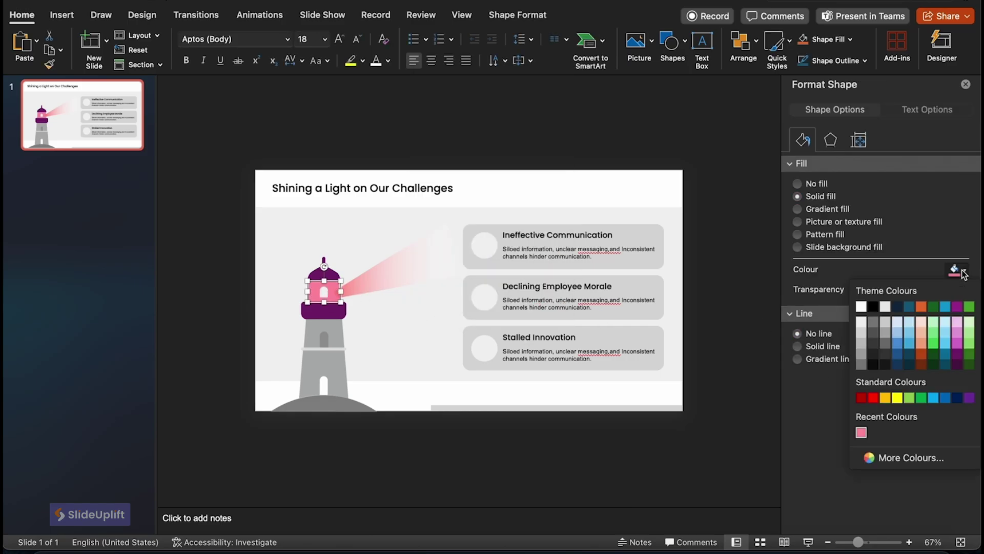
pyautogui.click(651, 461)
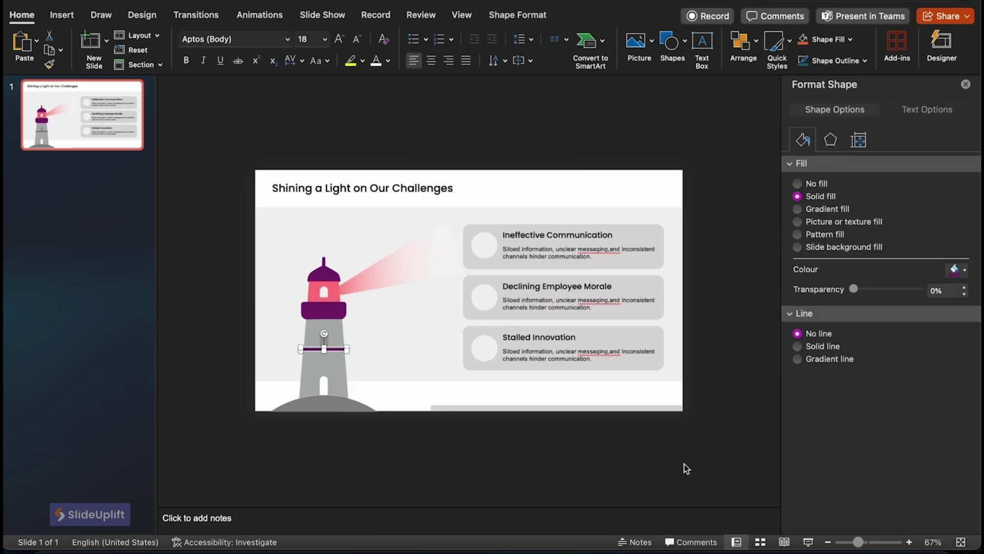
pyautogui.click(683, 466)
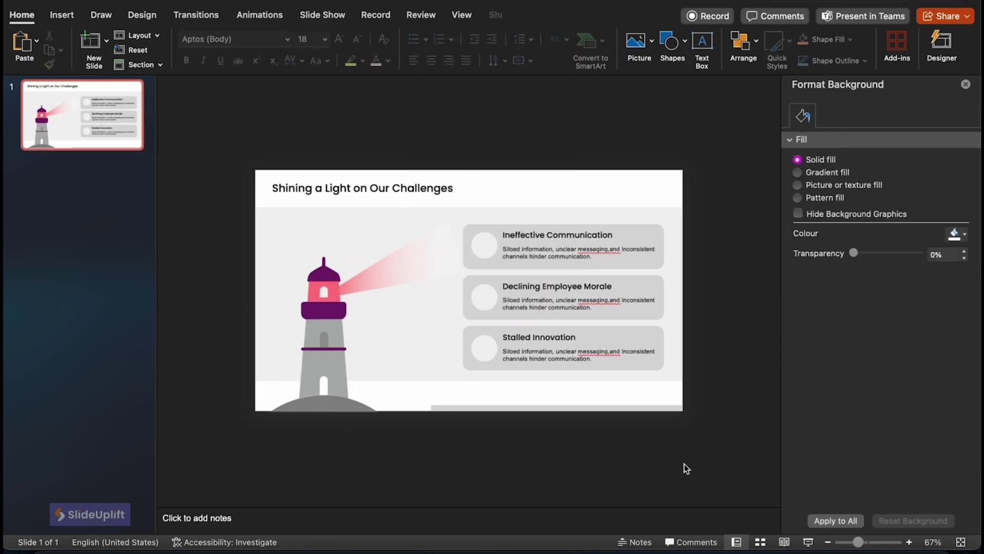
# Step: Set the three card titles to font size 20
pyautogui.click(600, 233)
pyautogui.keyDown('shift'); pyautogui.click(600, 286); pyautogui.keyUp('shift')
pyautogui.keyDown('shift'); pyautogui.click(600, 337); pyautogui.keyUp('shift')
pyautogui.click(324, 39)
pyautogui.write('20')
pyautogui.press('Return')
# Step: Give the Ineffective Communication card a pink-purple gradient and make cards 2 and 3's circles grey, about 24% transparent
pyautogui.click(651, 226)
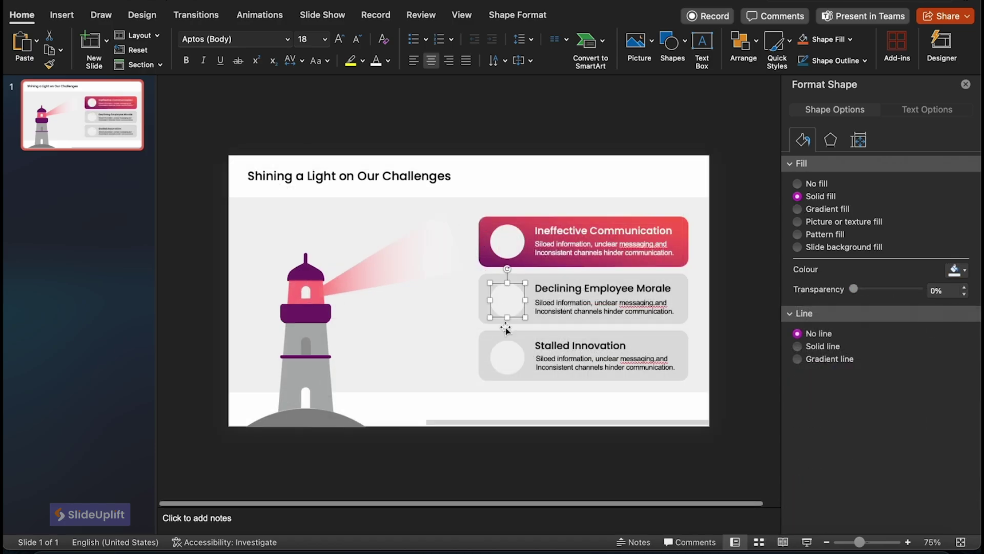
pyautogui.keyDown('shift'); pyautogui.click(506, 359); pyautogui.keyUp('shift')
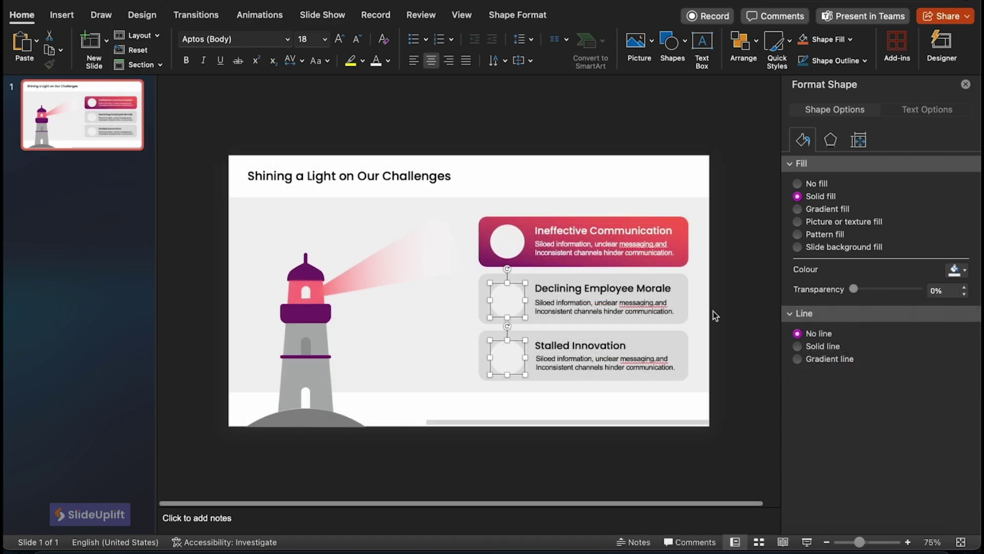
pyautogui.click(965, 274)
pyautogui.click(861, 334)
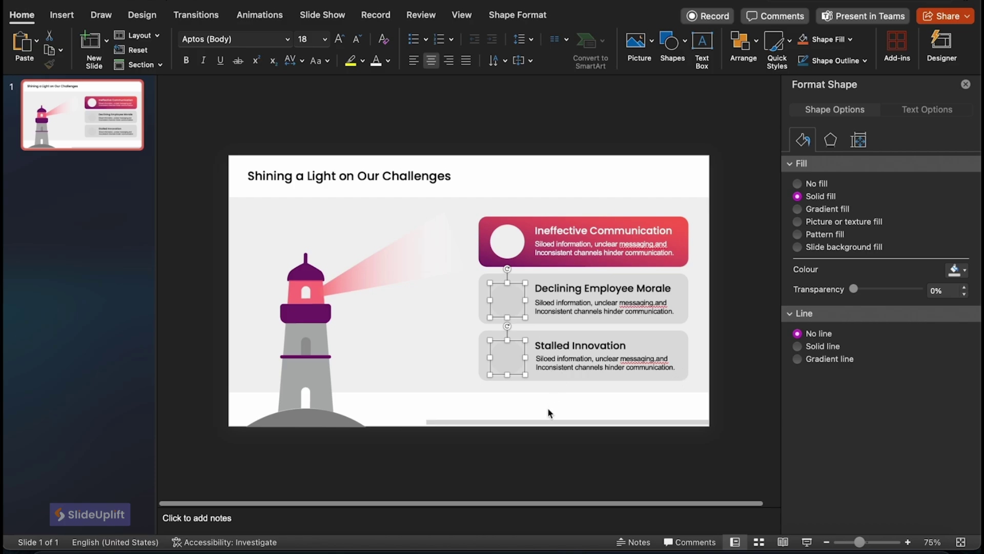
pyautogui.moveTo(853, 288); pyautogui.dragTo(869, 288)
# Step: Insert the aperture stock icon and fit it into the Stalled Innovation card's circle
pyautogui.click(662, 454)
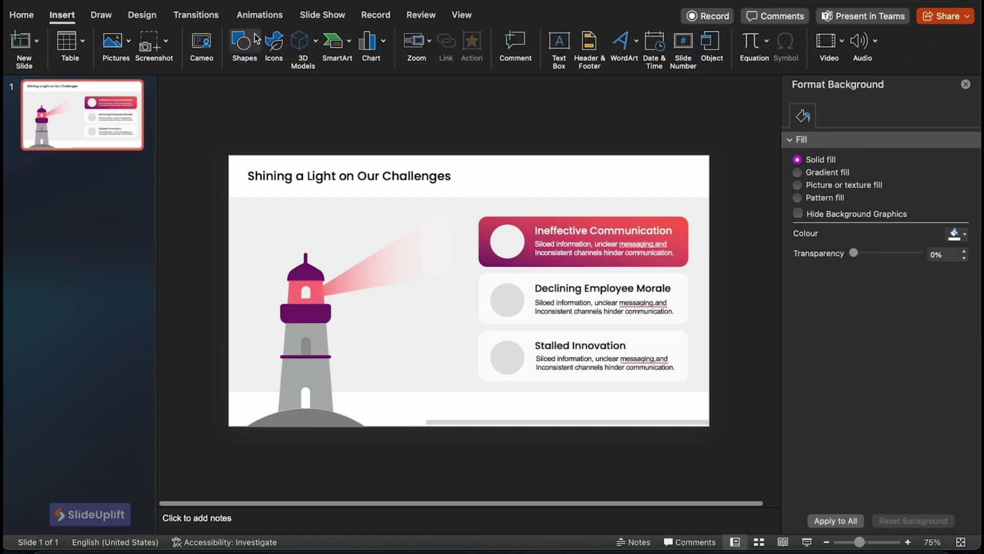
pyautogui.click(273, 46)
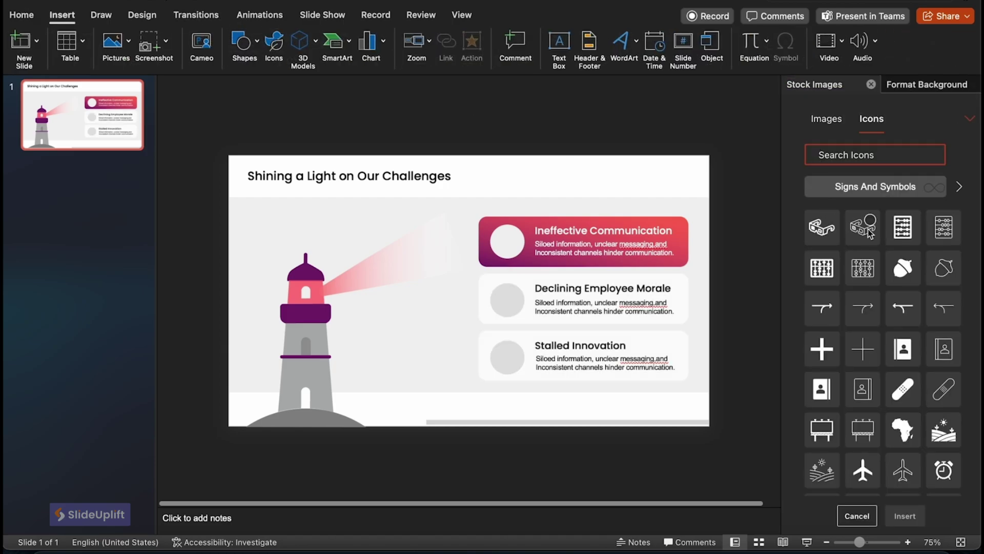
pyautogui.scroll(-5, 907, 382)
pyautogui.click(903, 425)
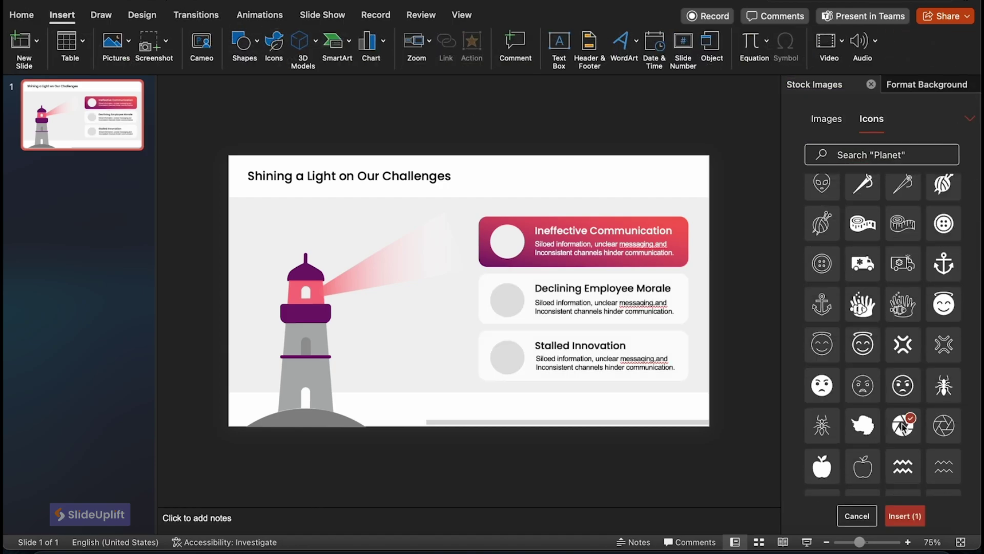
pyautogui.click(905, 515)
pyautogui.moveTo(470, 285); pyautogui.dragTo(535, 394)
pyautogui.scroll(3, 505, 357)
pyautogui.scroll(-3, 481, 388)
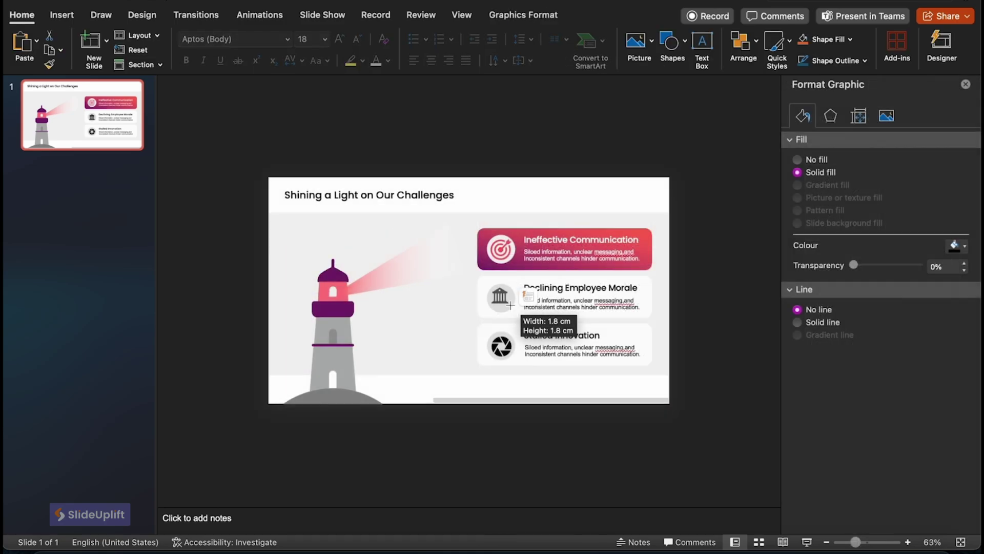
pyautogui.moveTo(512, 308); pyautogui.dragTo(511, 309)
pyautogui.click(90, 156)
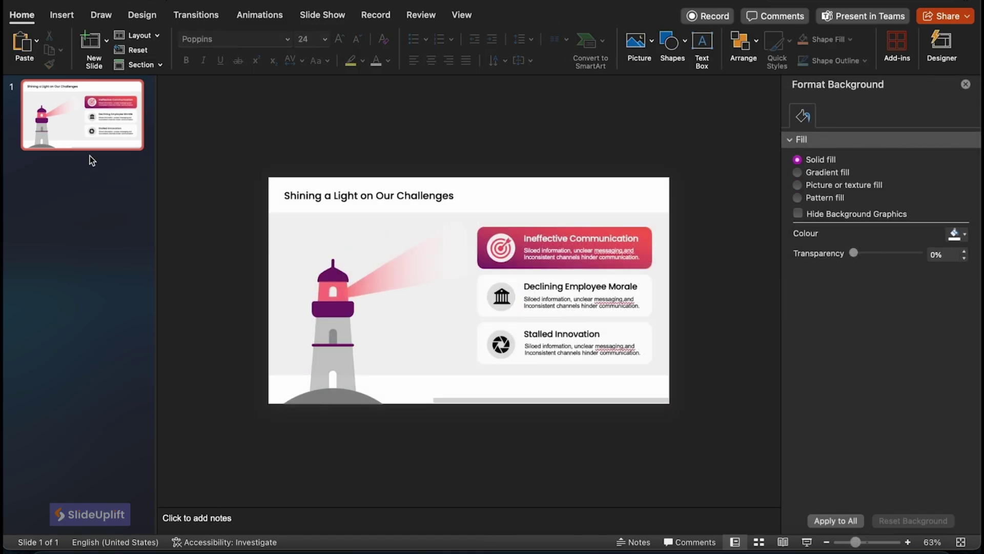
# Step: Add two new slides and paste slide 1's entire lighthouse layout onto slides 2 and 3
pyautogui.press('Return')
pyautogui.press('Return')
pyautogui.click(117, 129)
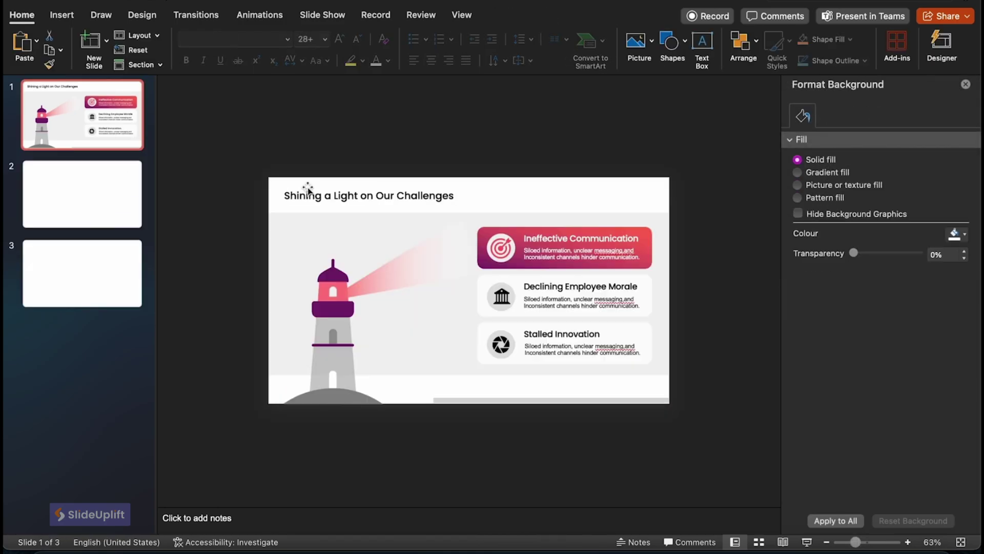
pyautogui.moveTo(251, 188); pyautogui.dragTo(748, 418)
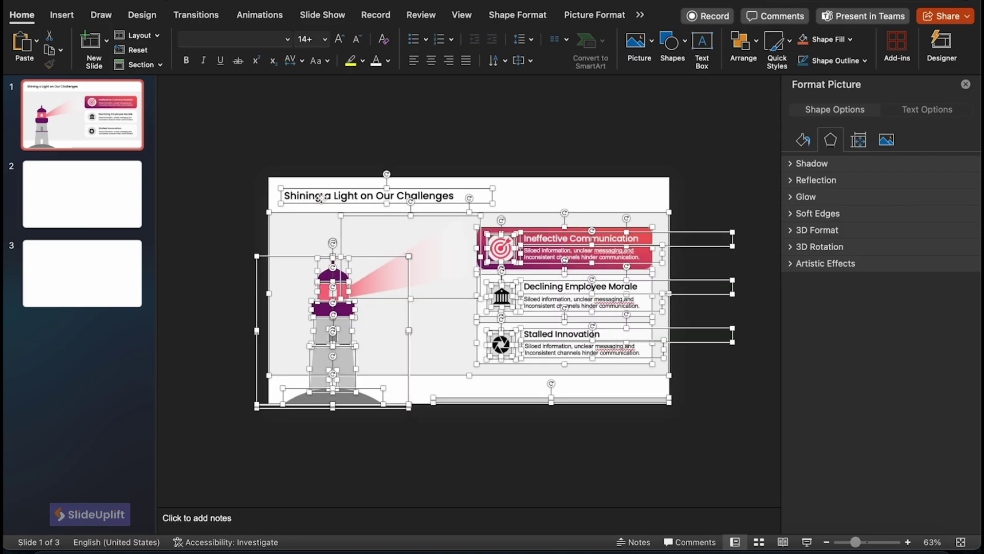
pyautogui.click(67, 187)
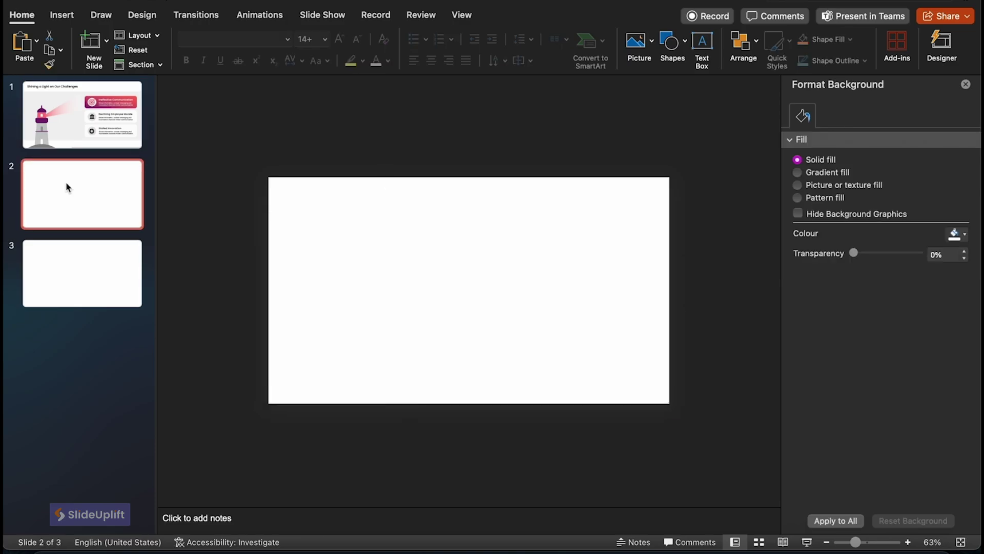
pyautogui.press('super+v')
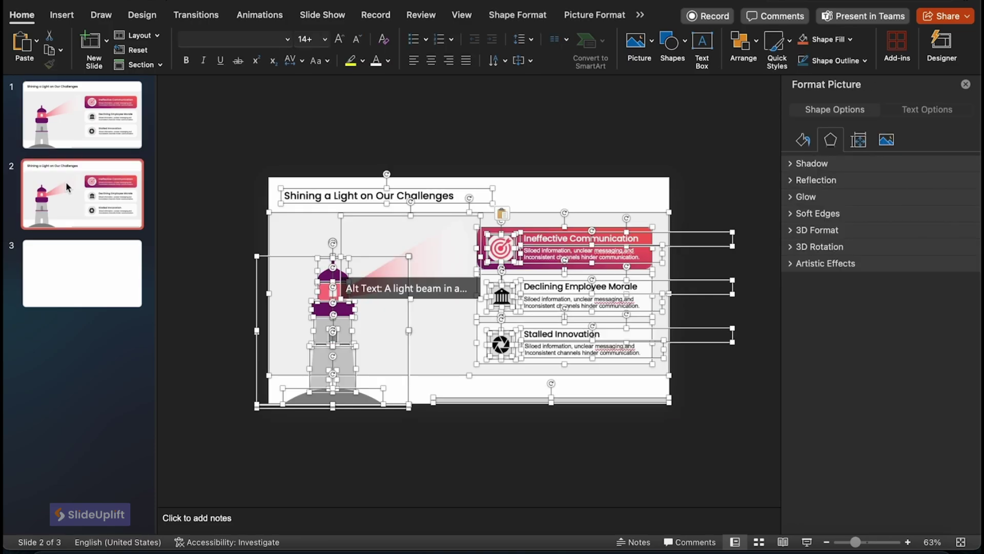
pyautogui.click(87, 266)
pyautogui.press('super+v')
# Step: On slide 2, re-aim the light beam and move the gradient highlight to Declining Employee Morale
pyautogui.click(115, 207)
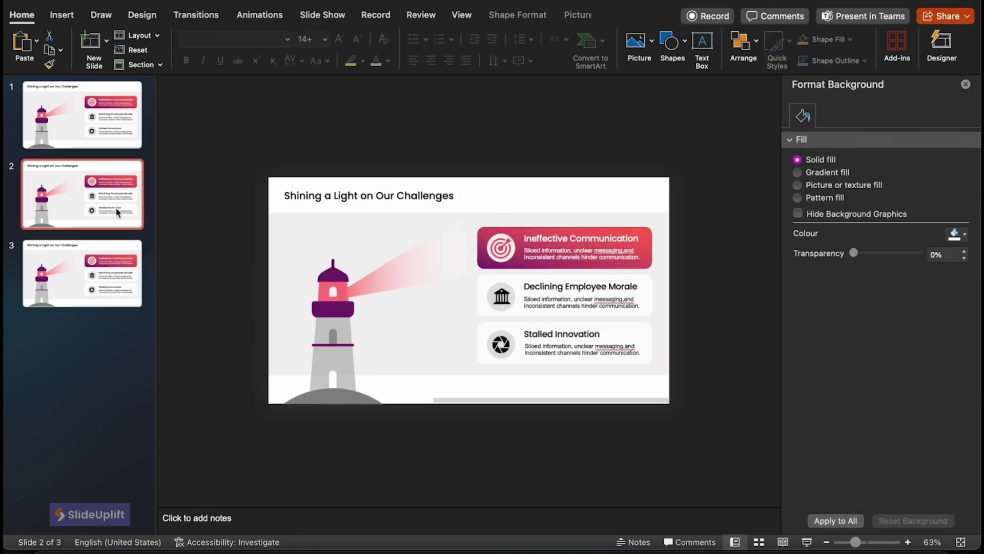
pyautogui.click(483, 250)
pyautogui.moveTo(424, 205); pyautogui.dragTo(455, 349)
pyautogui.click(564, 246)
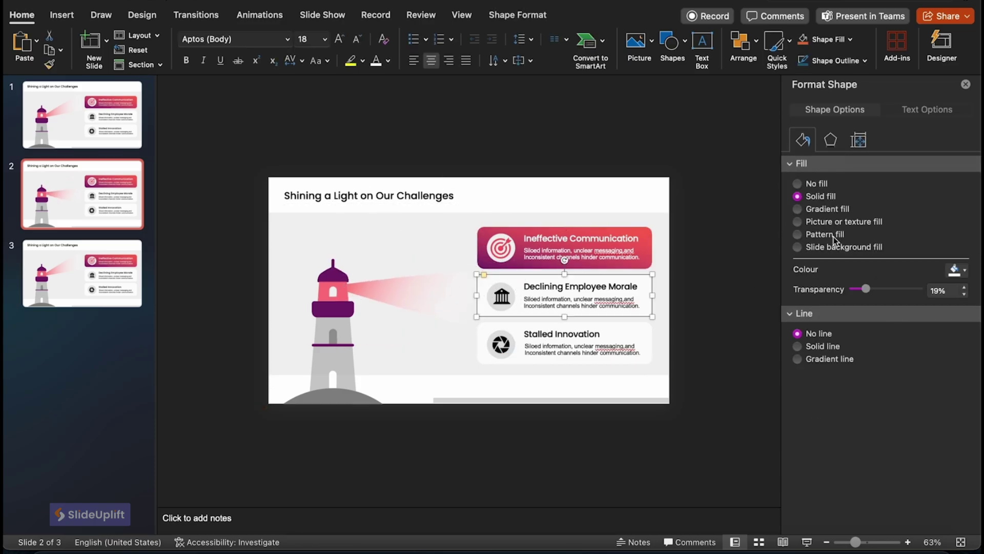
pyautogui.click(507, 246)
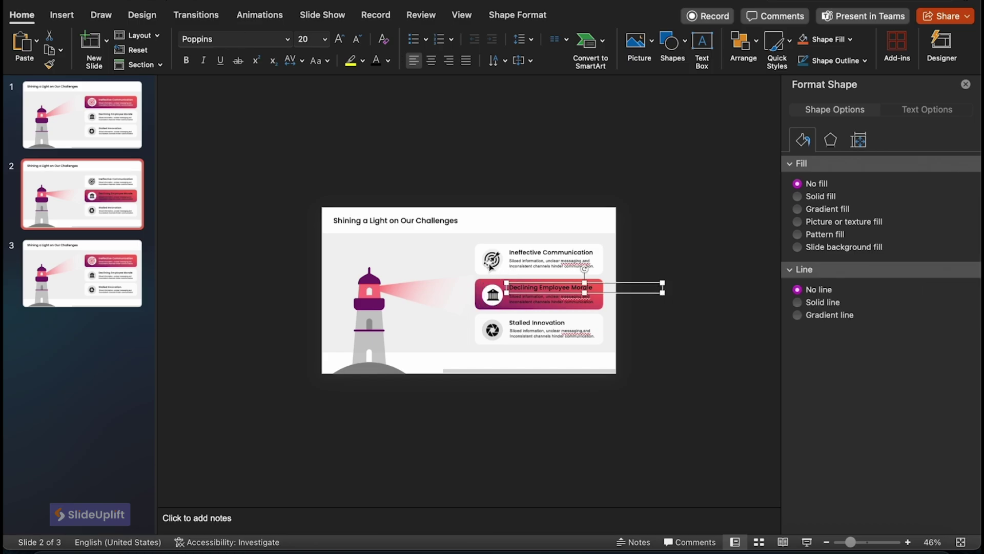